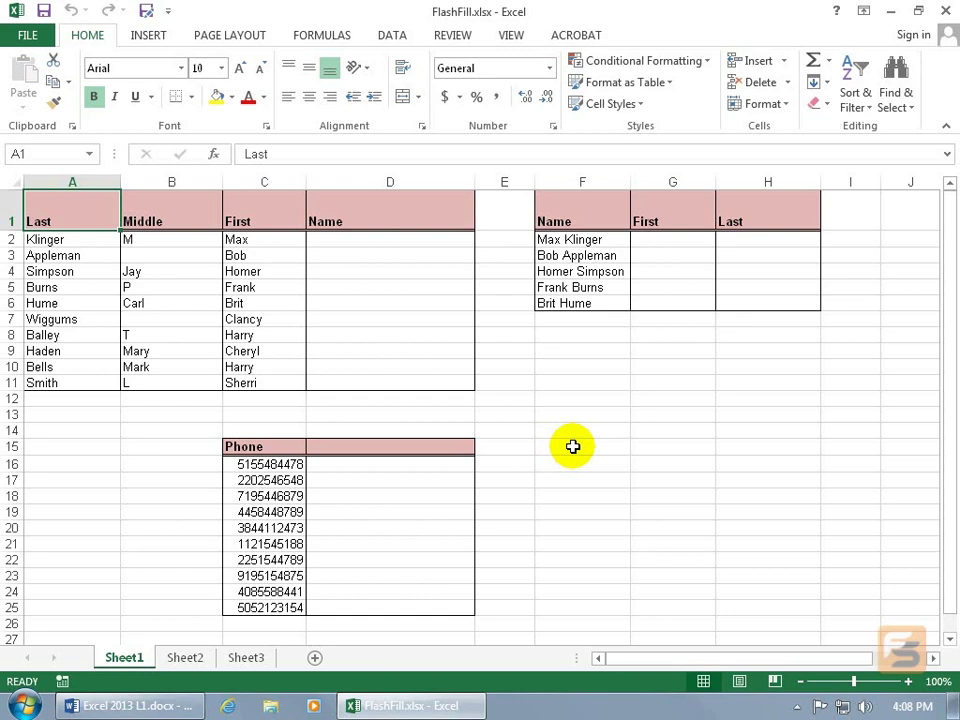
Fill the first names from row 4 down into the Middle column, then undo that fill.
{"action": "left_click", "coordinate": [270, 272]}
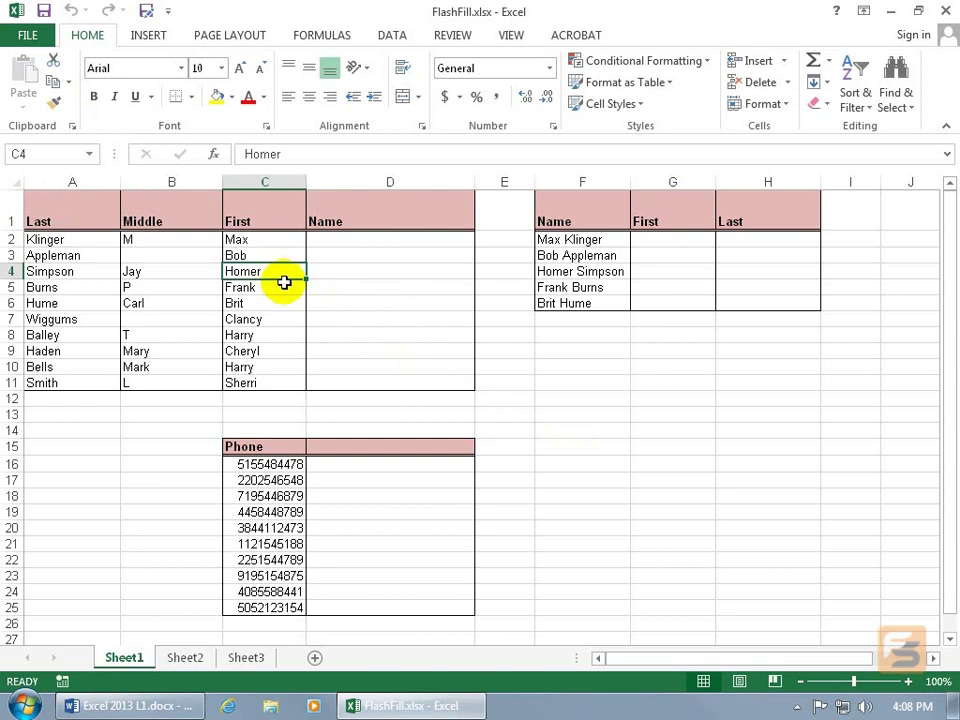
{"action": "left_click_drag", "start_coordinate": [293, 274], "coordinate": [295, 331]}
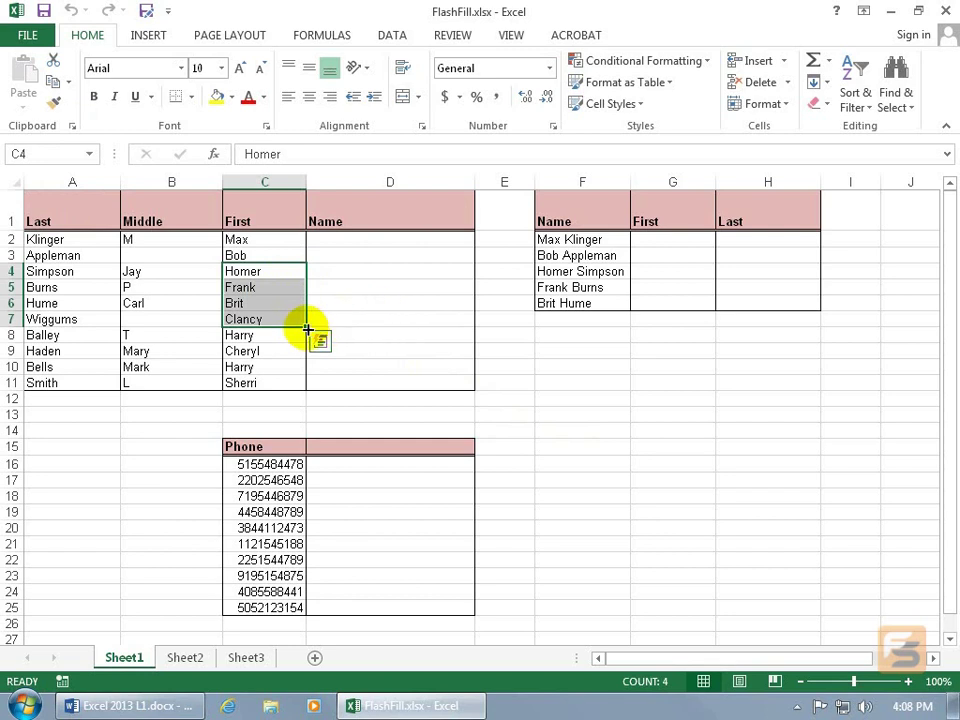
{"action": "left_click_drag", "start_coordinate": [307, 327], "coordinate": [135, 310]}
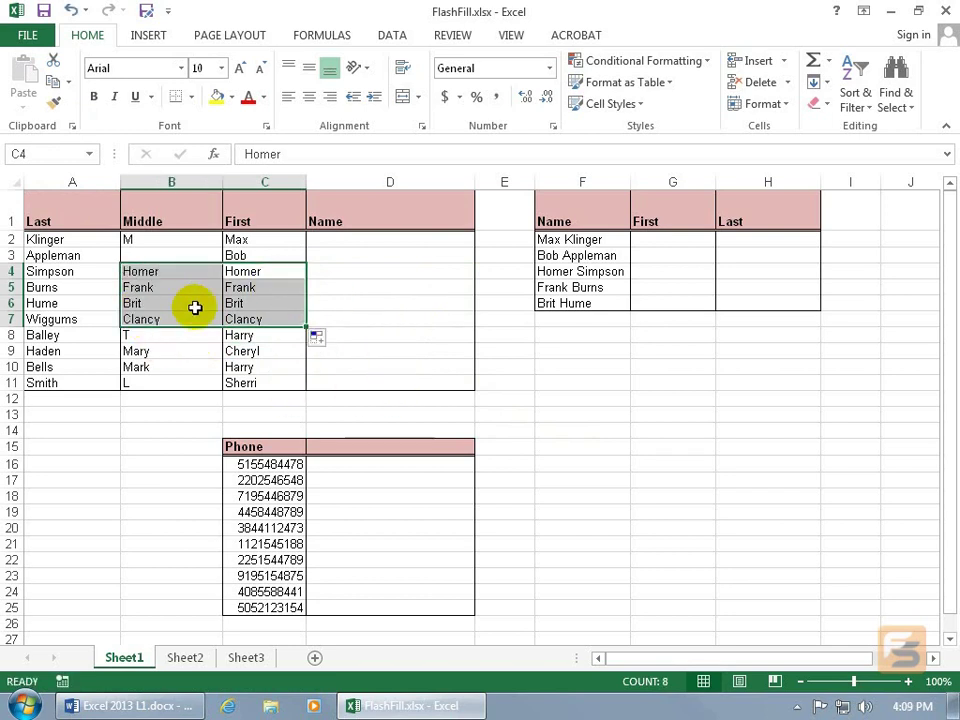
{"action": "left_click", "coordinate": [325, 340]}
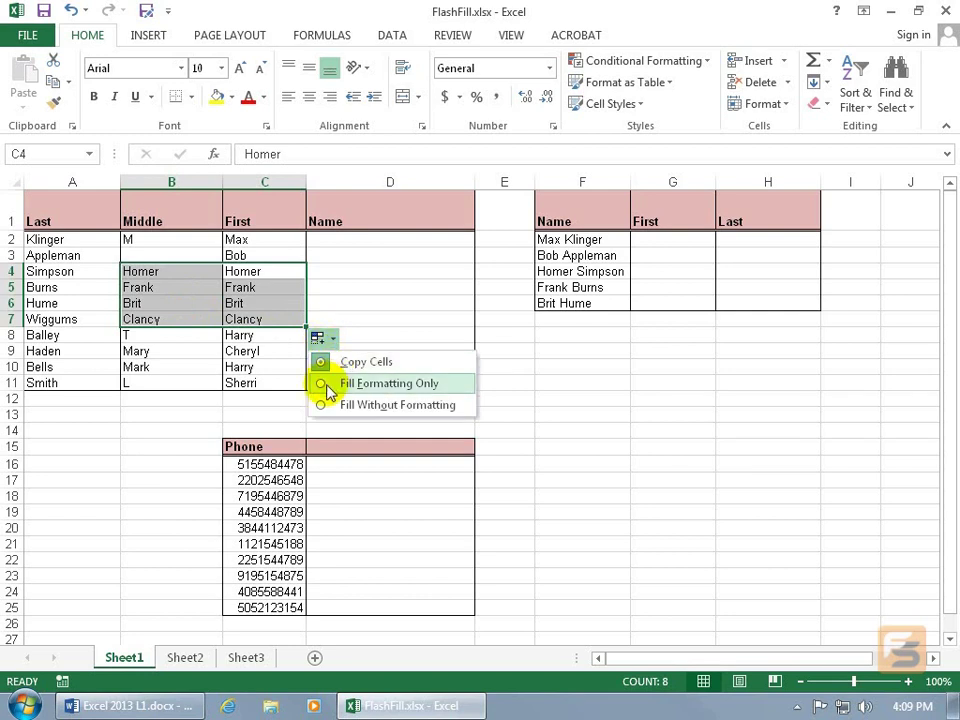
{"action": "left_click", "coordinate": [70, 10]}
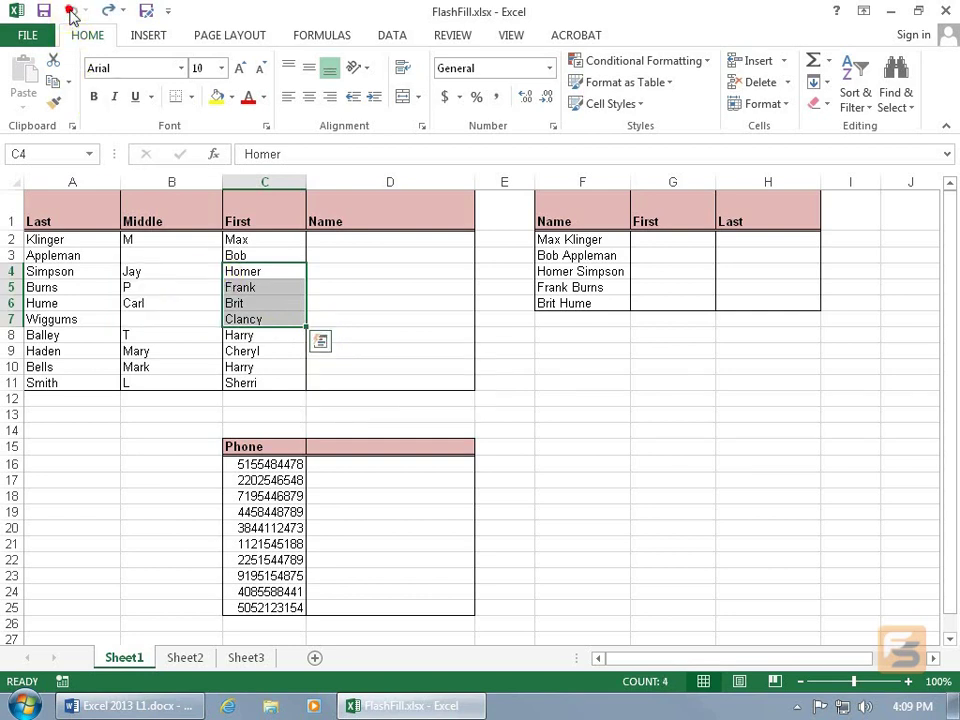
Enter the first three people's names in D2:D4 as 'Last, First'.
{"action": "left_click", "coordinate": [338, 245]}
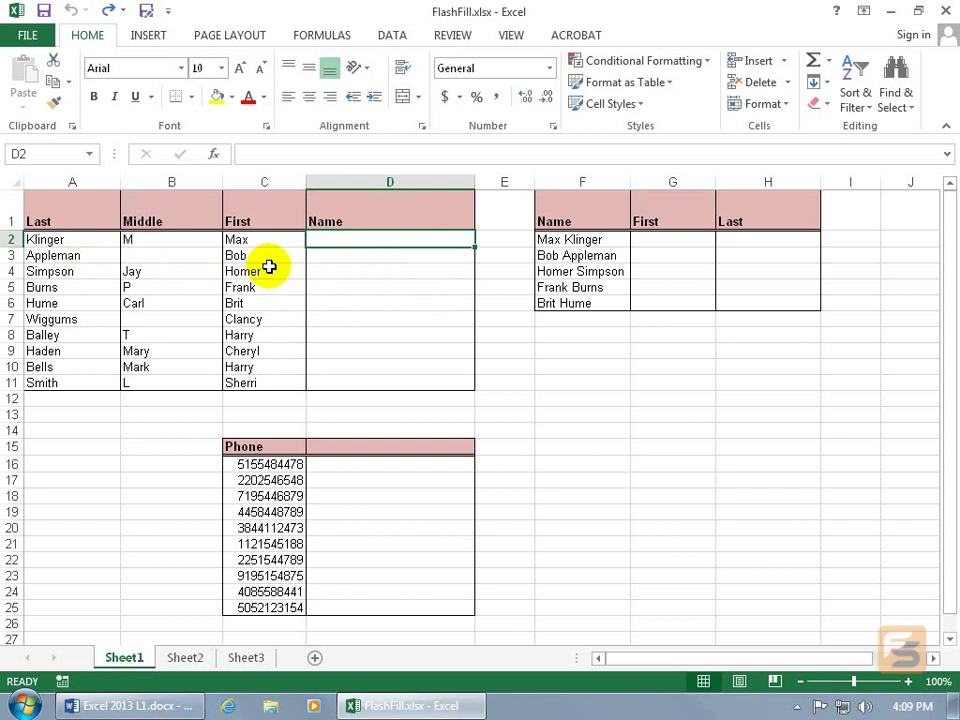
{"action": "type", "text": "Klinger"}
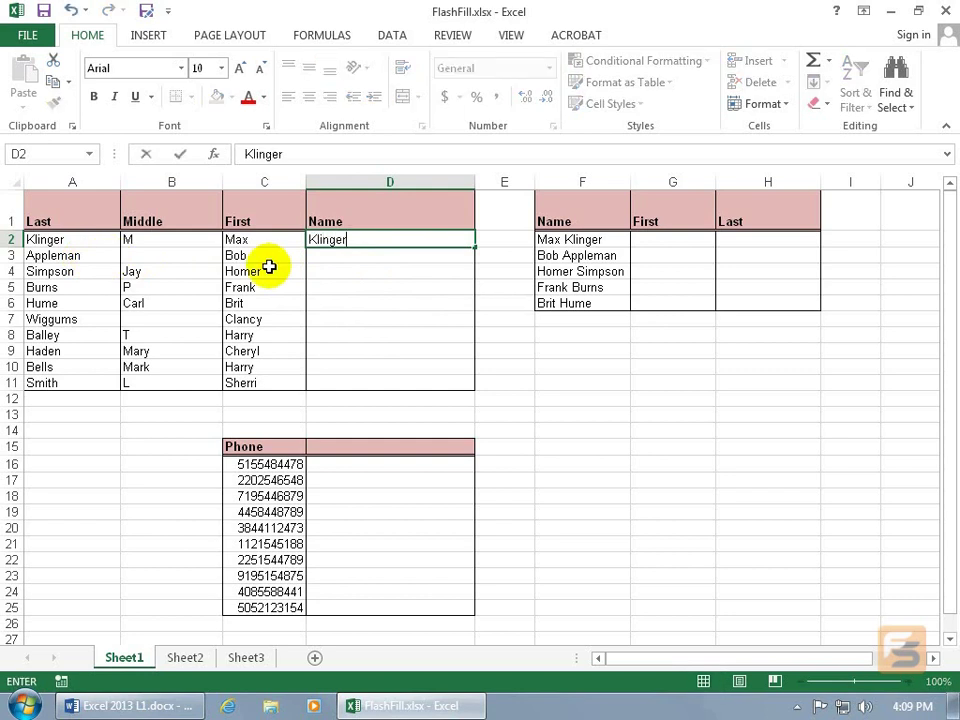
{"action": "type", "text": ", Max"}
{"action": "key", "text": "Return"}
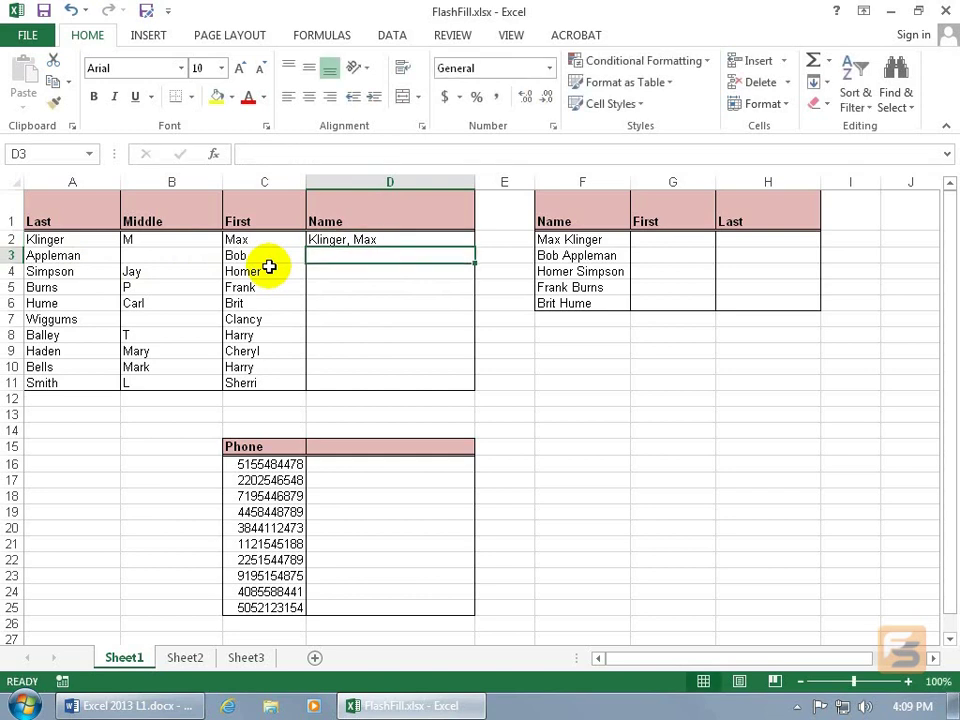
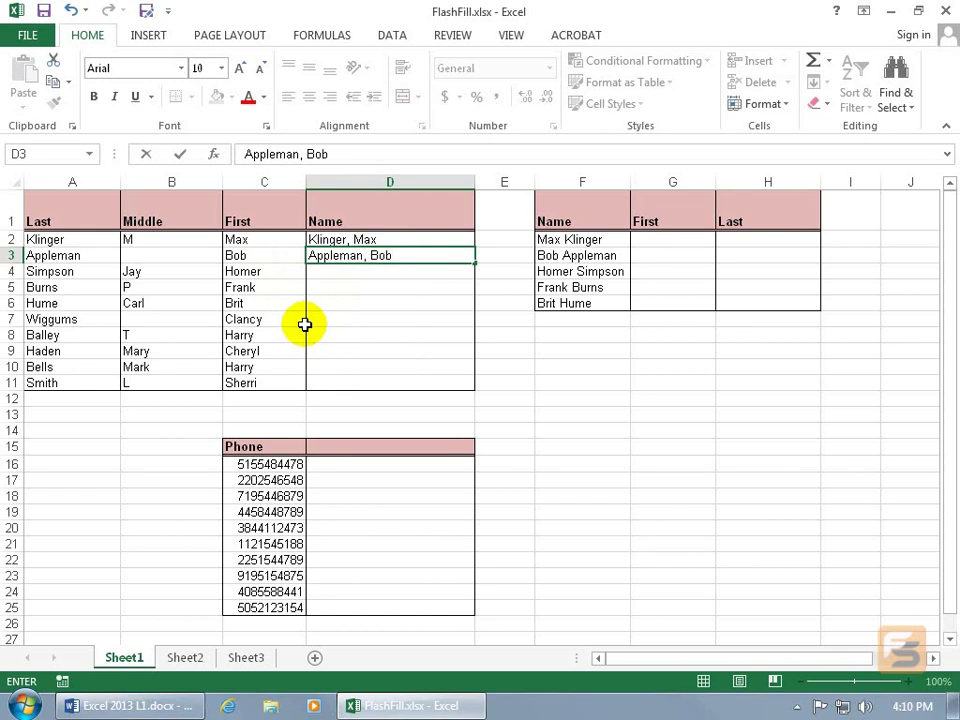
{"action": "key", "text": "Return"}
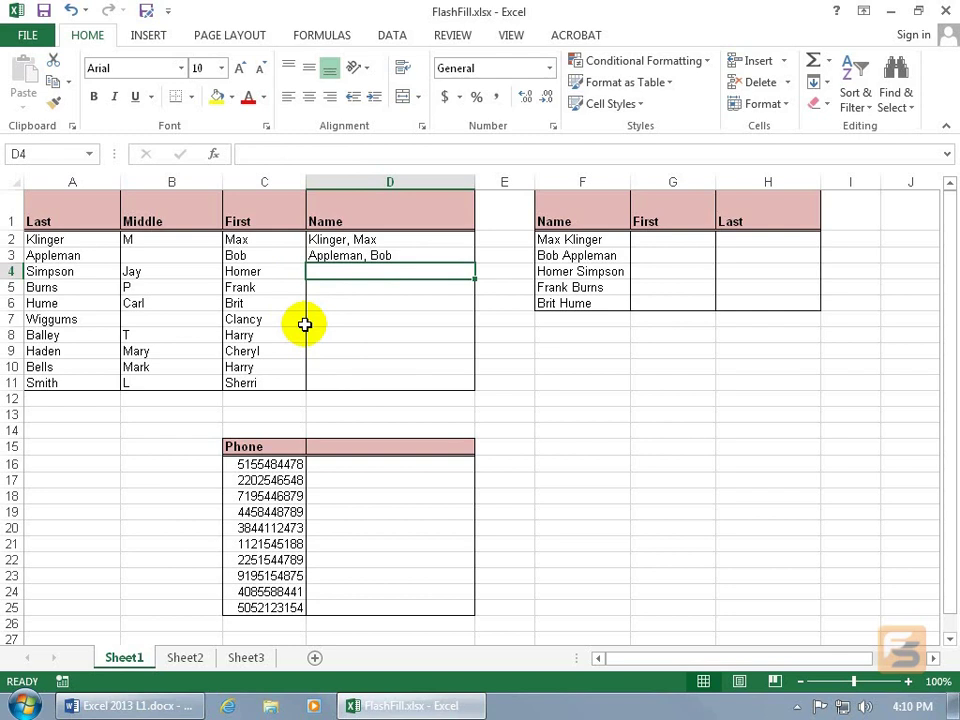
{"action": "type", "text": "Simpson, Homer"}
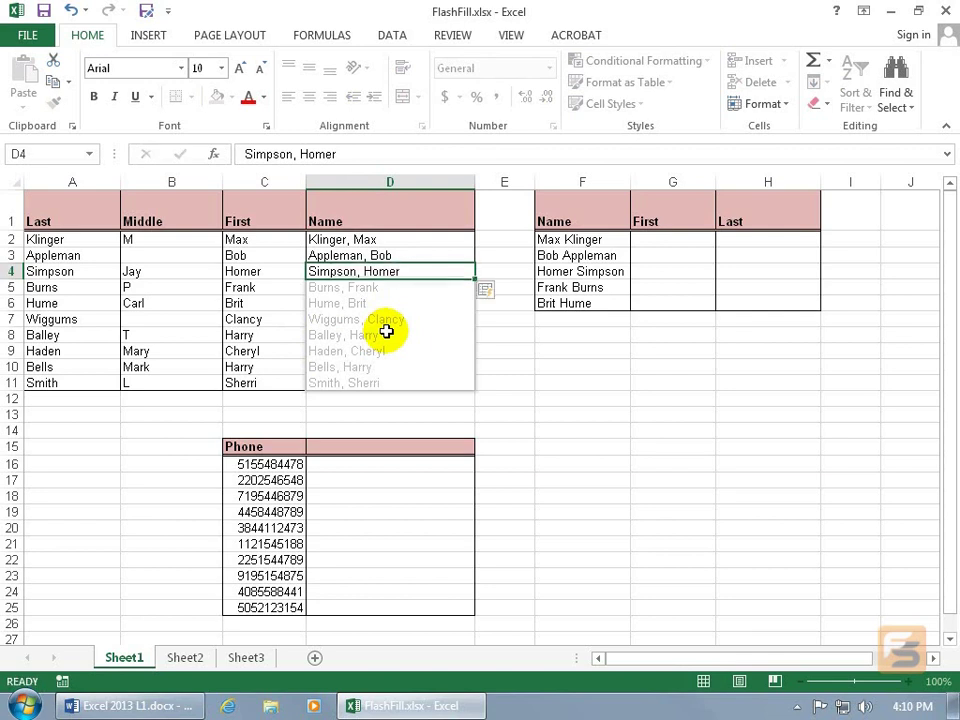
Accept the Flash Fill preview for the remaining names and show the workbook's File Info page.
{"action": "key", "text": "Return"}
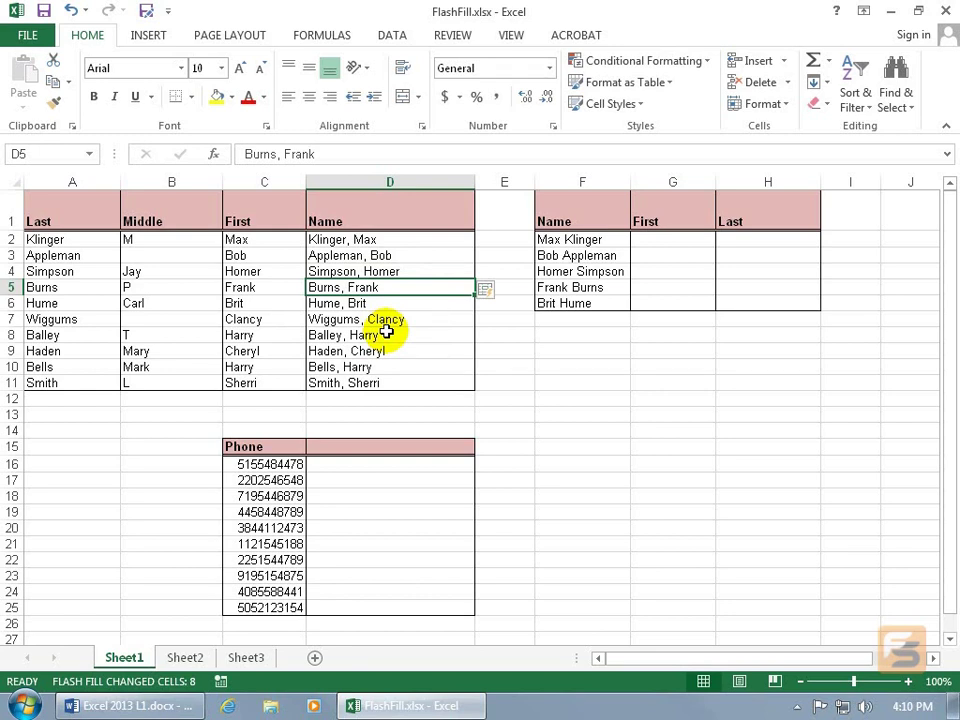
{"action": "left_click", "coordinate": [30, 35]}
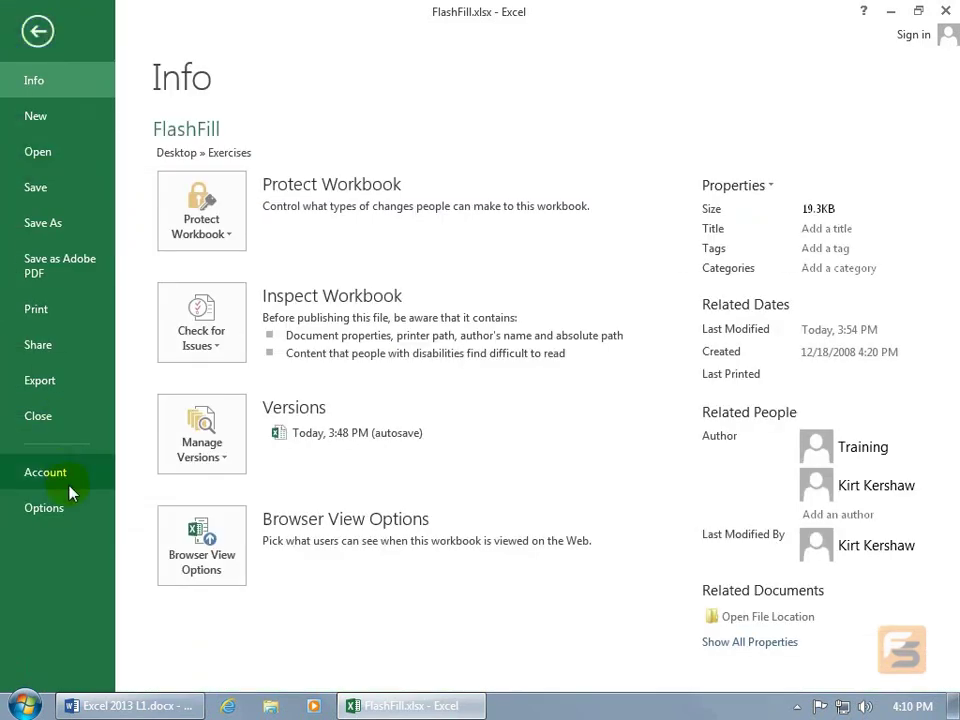
Confirm Automatically Flash Fill is on in Advanced options, then cancel out of Excel Options.
{"action": "left_click", "coordinate": [68, 516]}
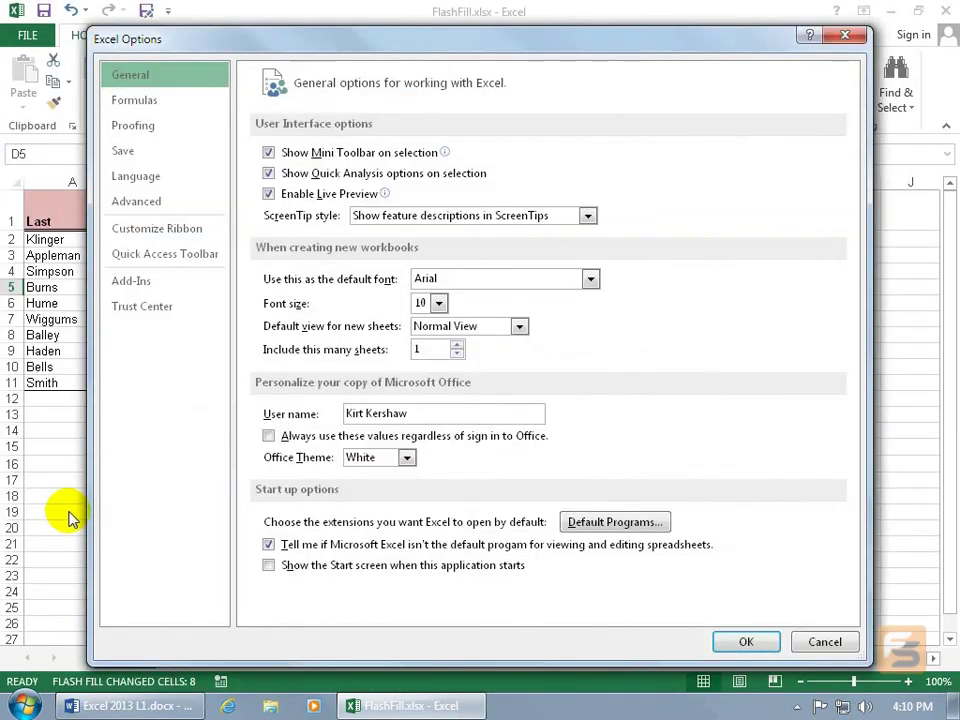
{"action": "left_click", "coordinate": [160, 203]}
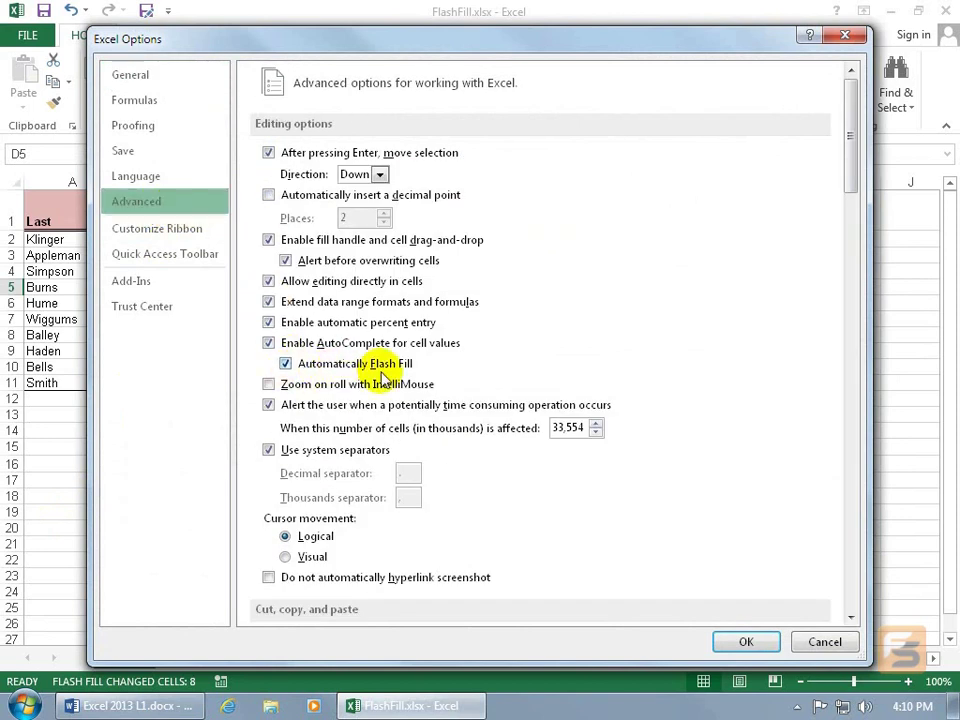
{"action": "left_click", "coordinate": [820, 641]}
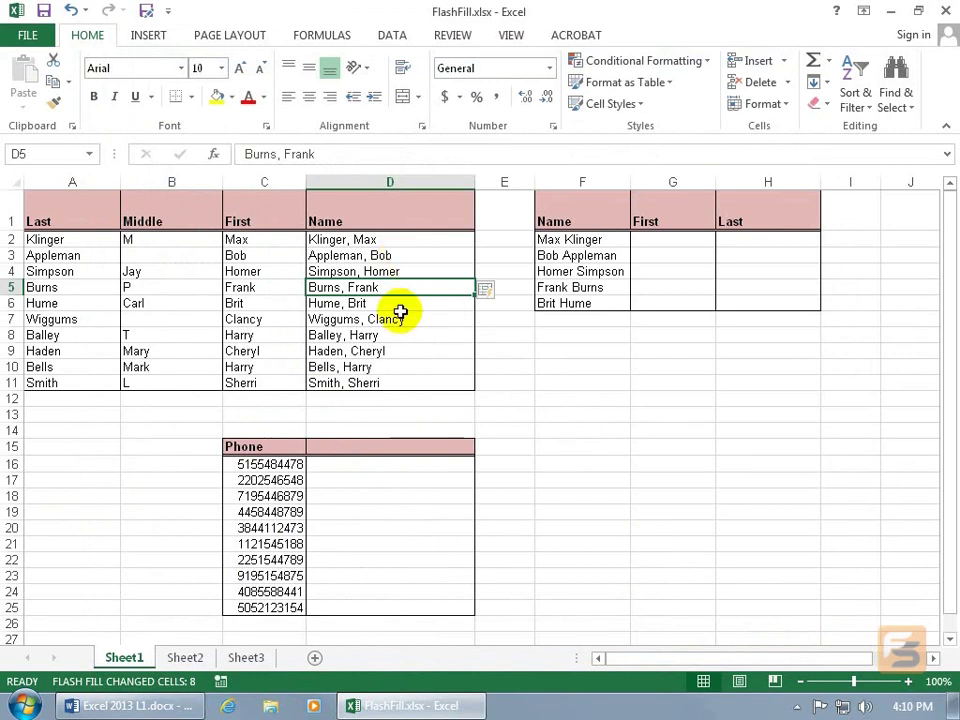
Clear D5:D11, re-run Flash Fill with Ctrl+E, then undo it.
{"action": "left_click_drag", "start_coordinate": [392, 284], "coordinate": [390, 377]}
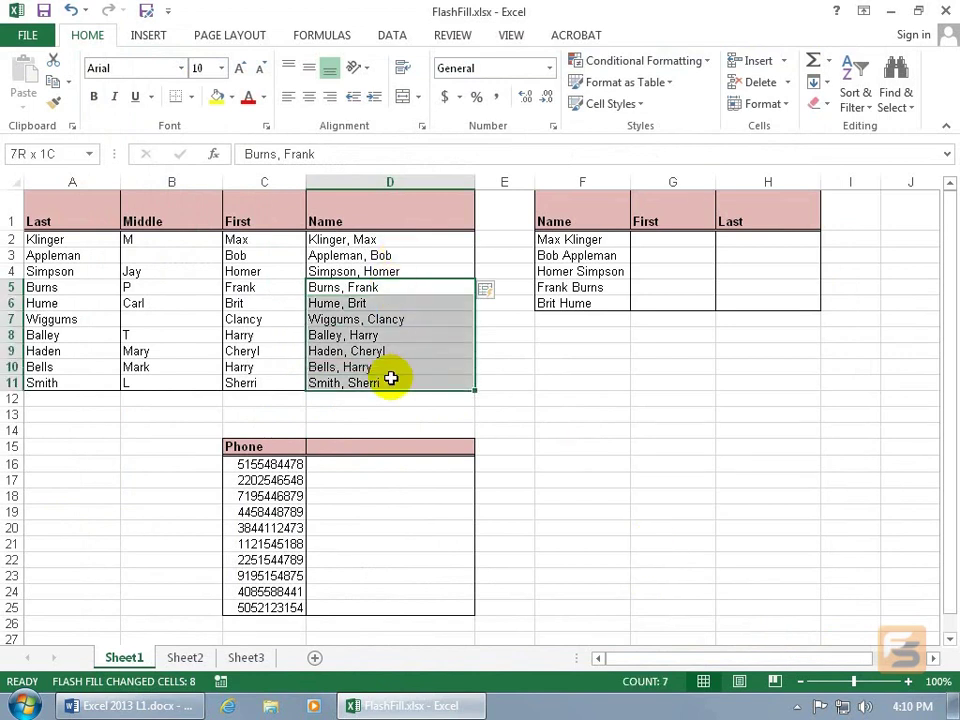
{"action": "key", "text": "Delete"}
{"action": "left_click", "coordinate": [386, 271]}
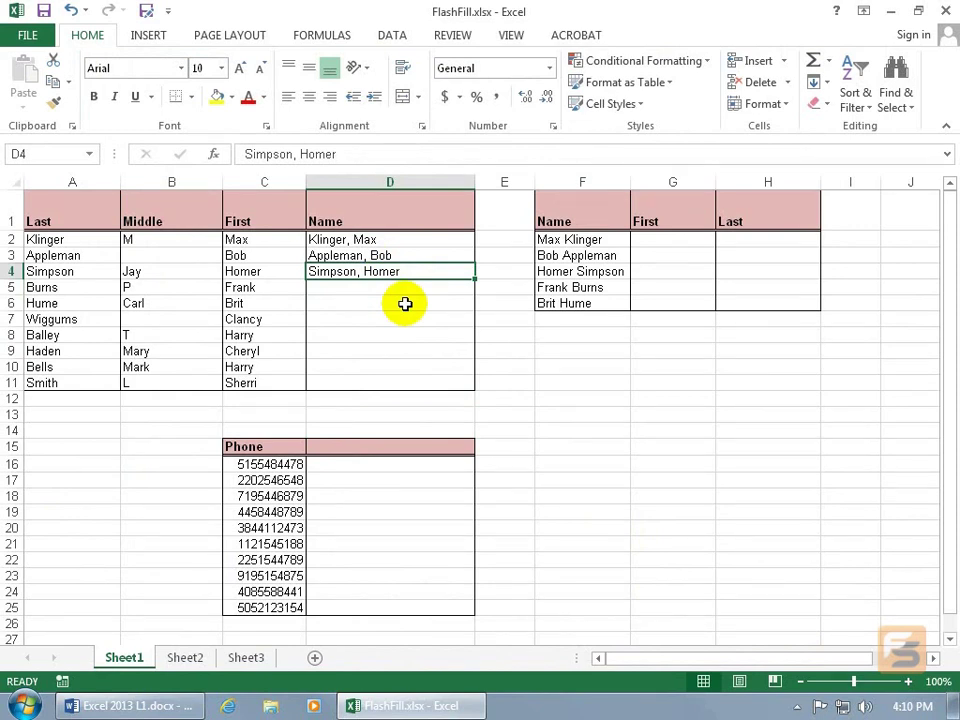
{"action": "key", "text": "ctrl+e"}
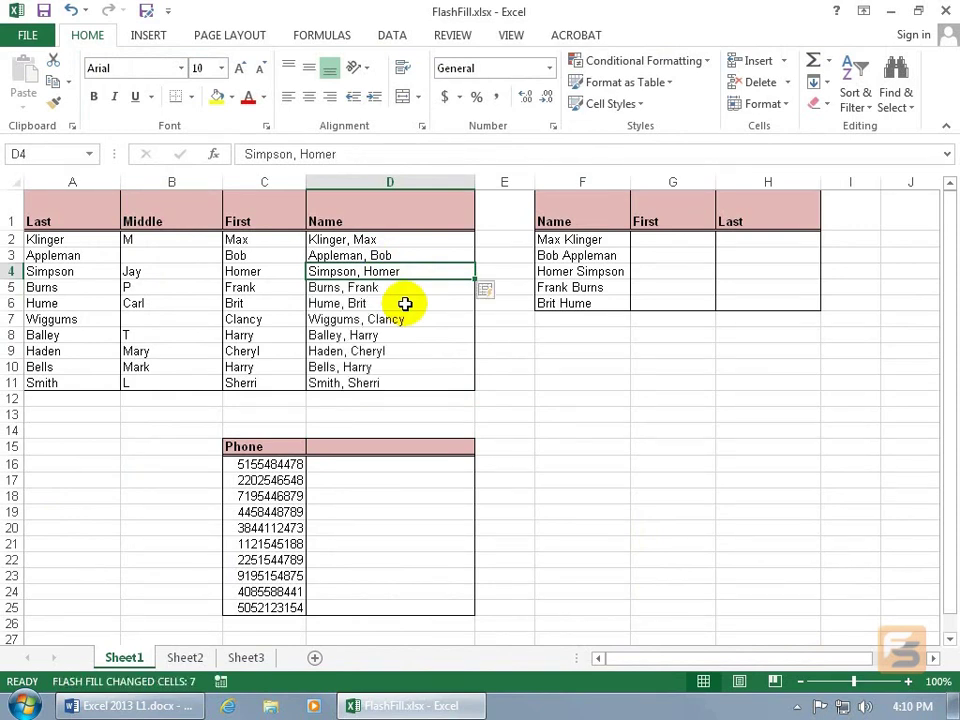
{"action": "left_click", "coordinate": [71, 11]}
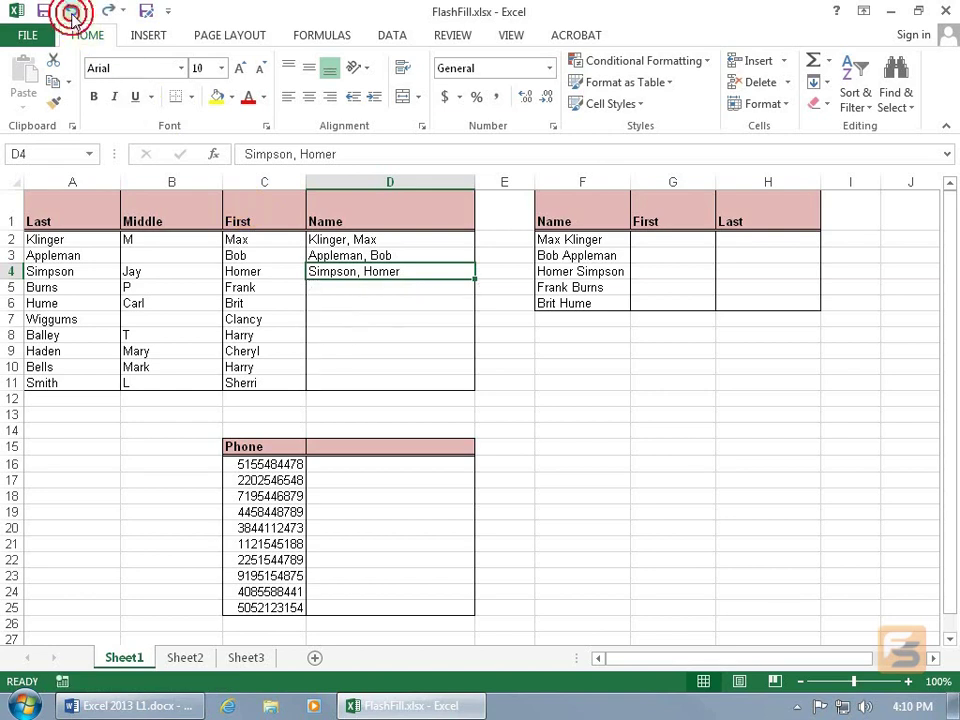
Run Data > Flash Fill, undo it, and select the three example names in D2:D4.
{"action": "left_click", "coordinate": [389, 37]}
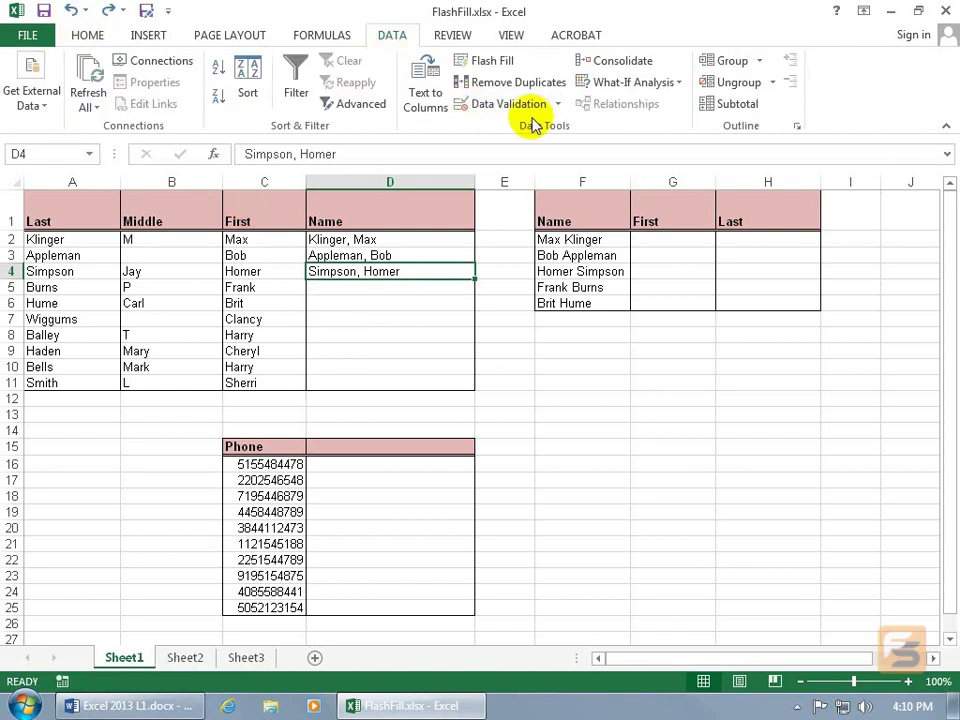
{"action": "left_click", "coordinate": [490, 68]}
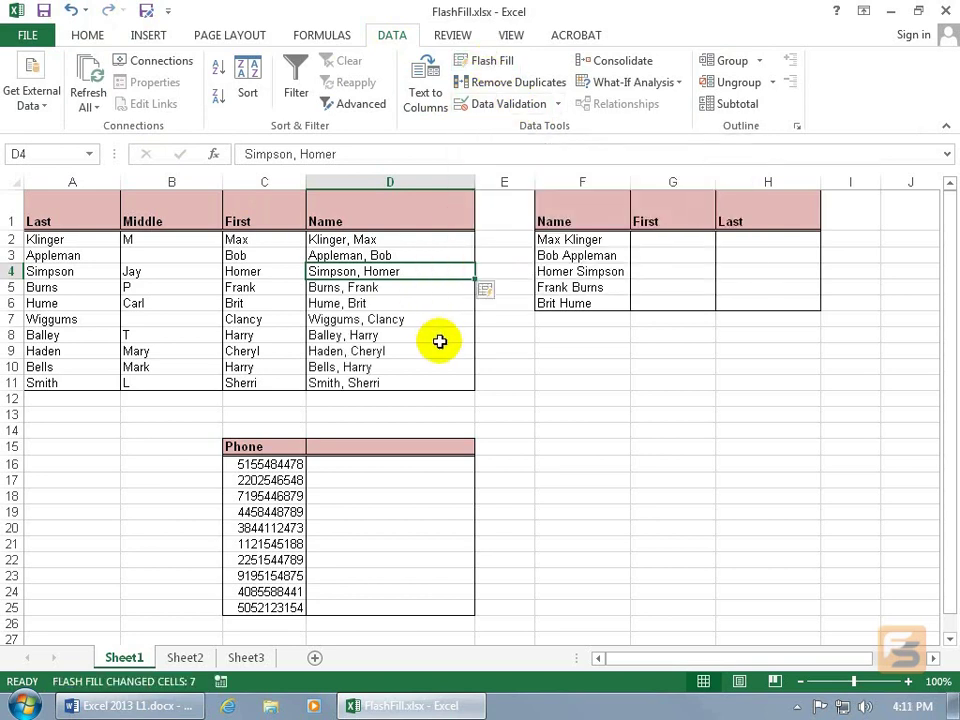
{"action": "left_click", "coordinate": [70, 10]}
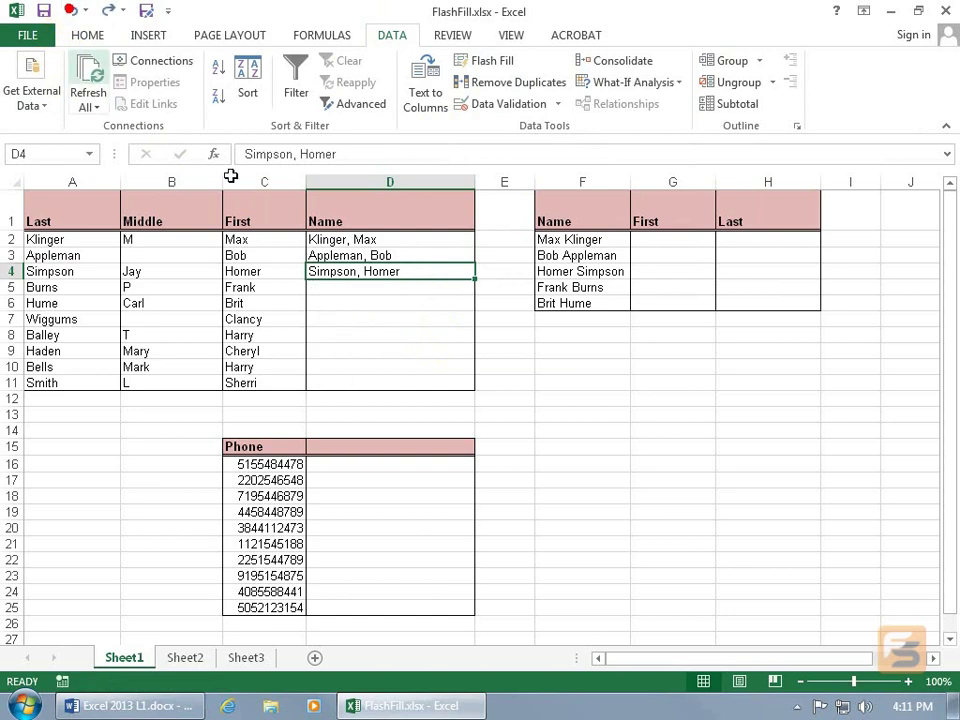
{"action": "left_click_drag", "start_coordinate": [445, 240], "coordinate": [467, 388]}
Drag the examples down to row 11 and switch the Auto Fill Options result to Flash Fill.
{"action": "left_click", "coordinate": [488, 409]}
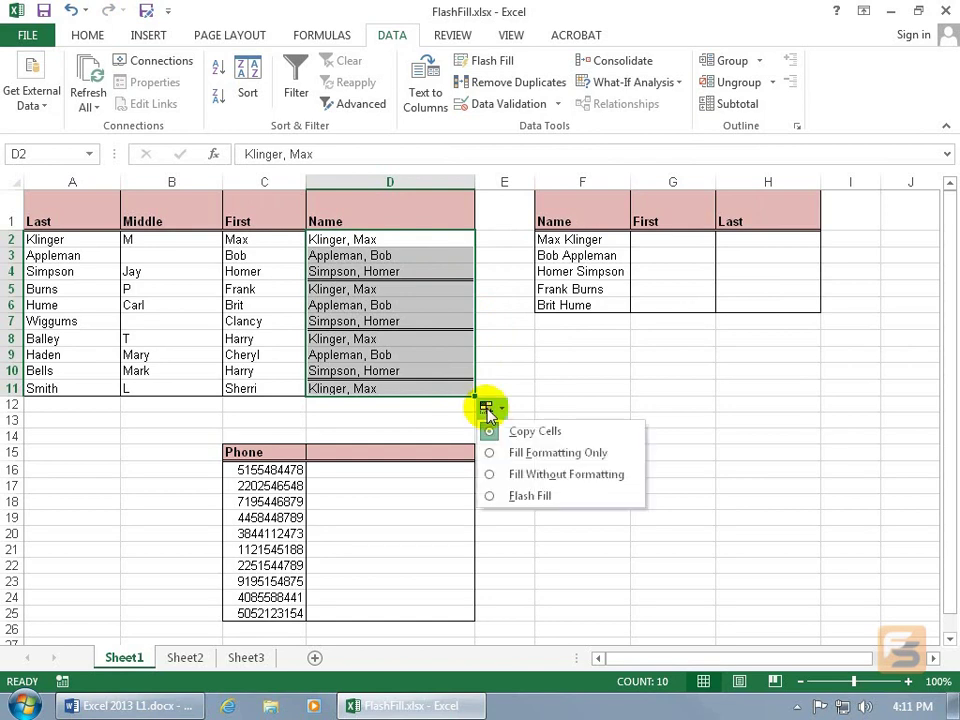
{"action": "left_click", "coordinate": [489, 499]}
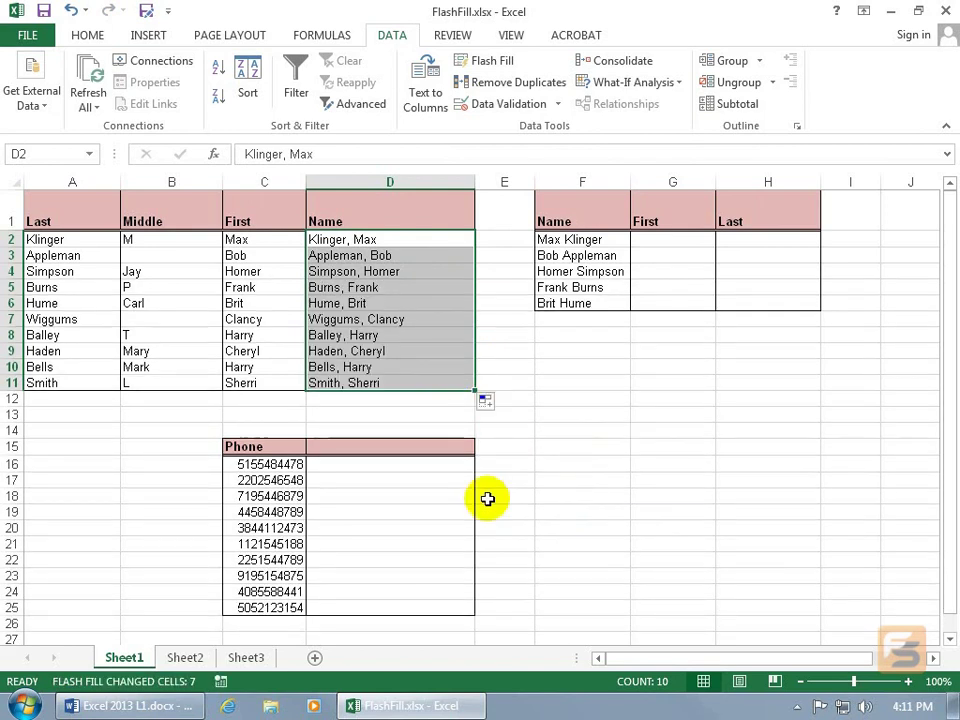
{"action": "left_click", "coordinate": [387, 412]}
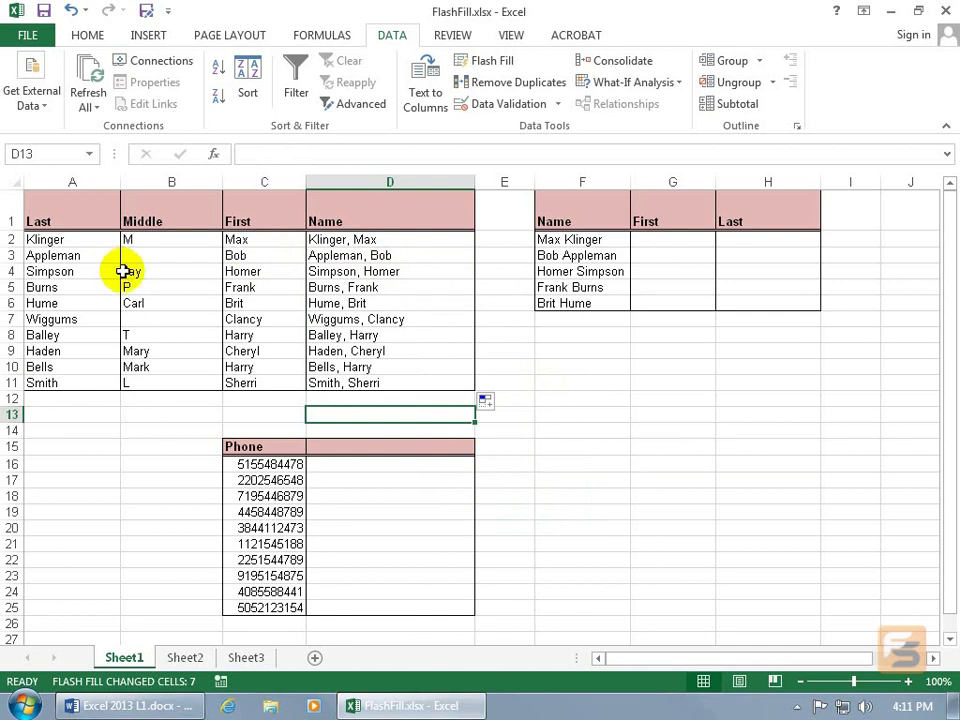
Enter two first-name examples in G2:G3 and accept the Flash Fill for the First column.
{"action": "left_click", "coordinate": [608, 271]}
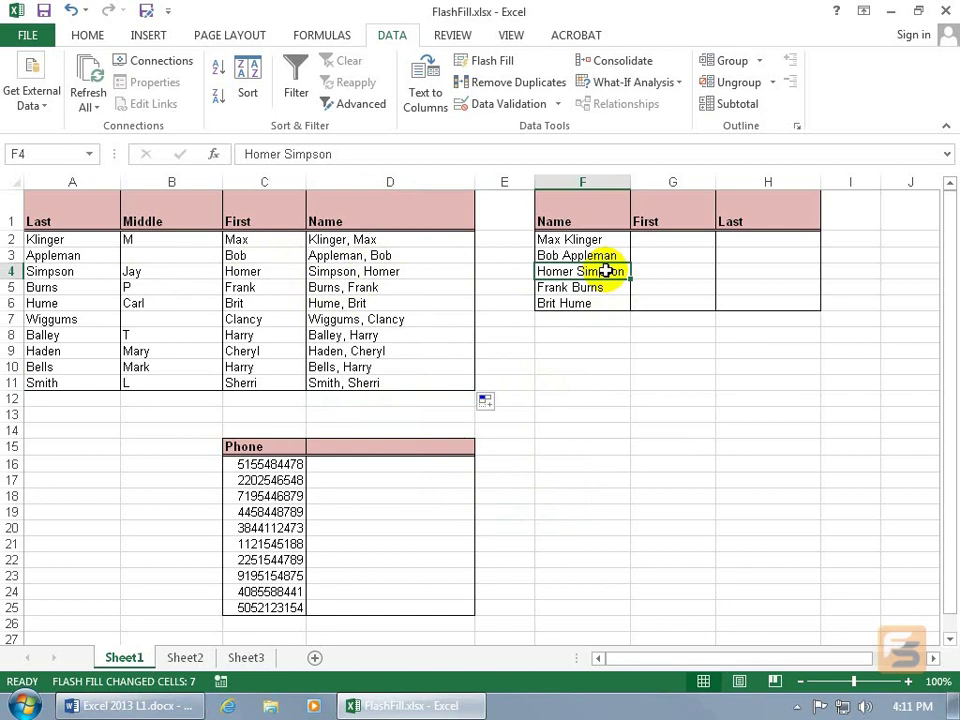
{"action": "left_click", "coordinate": [672, 241]}
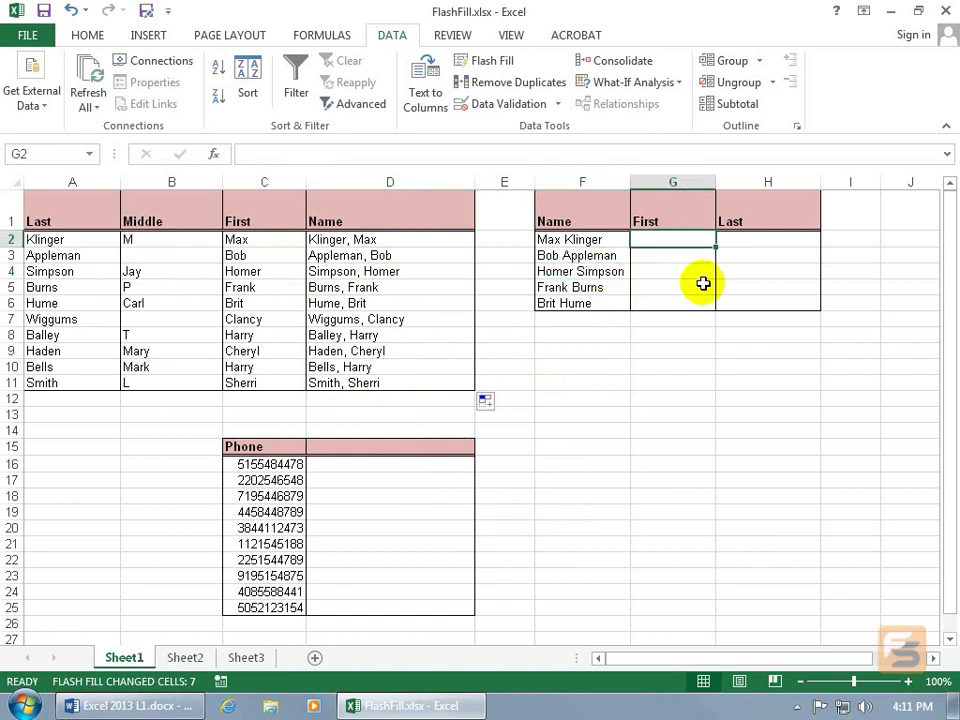
{"action": "type", "text": "Max"}
{"action": "key", "text": "Return"}
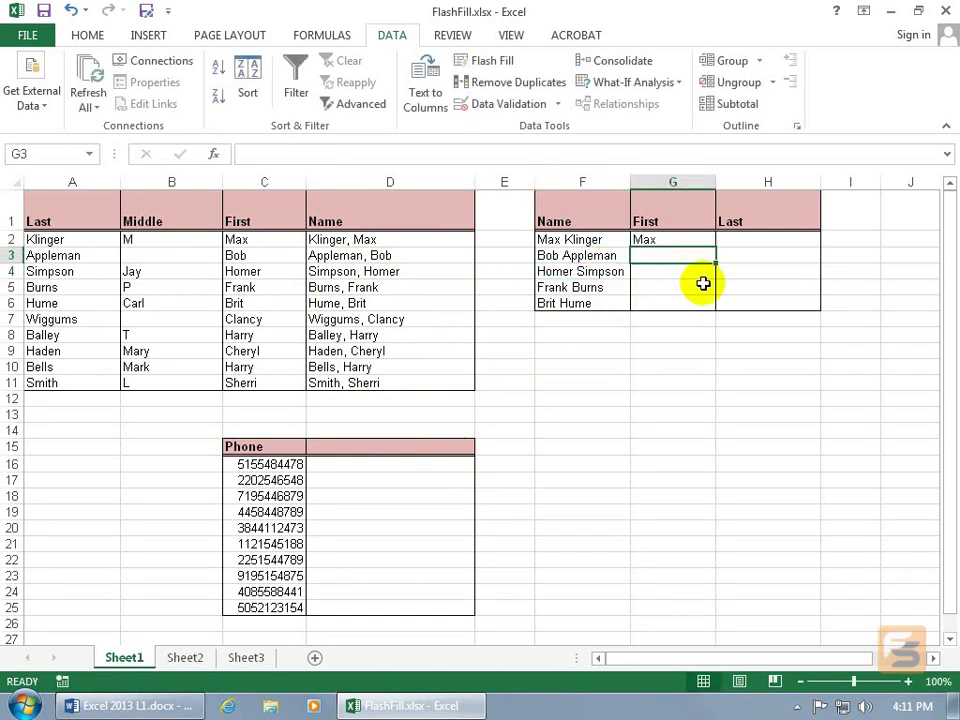
{"action": "type", "text": "Bob"}
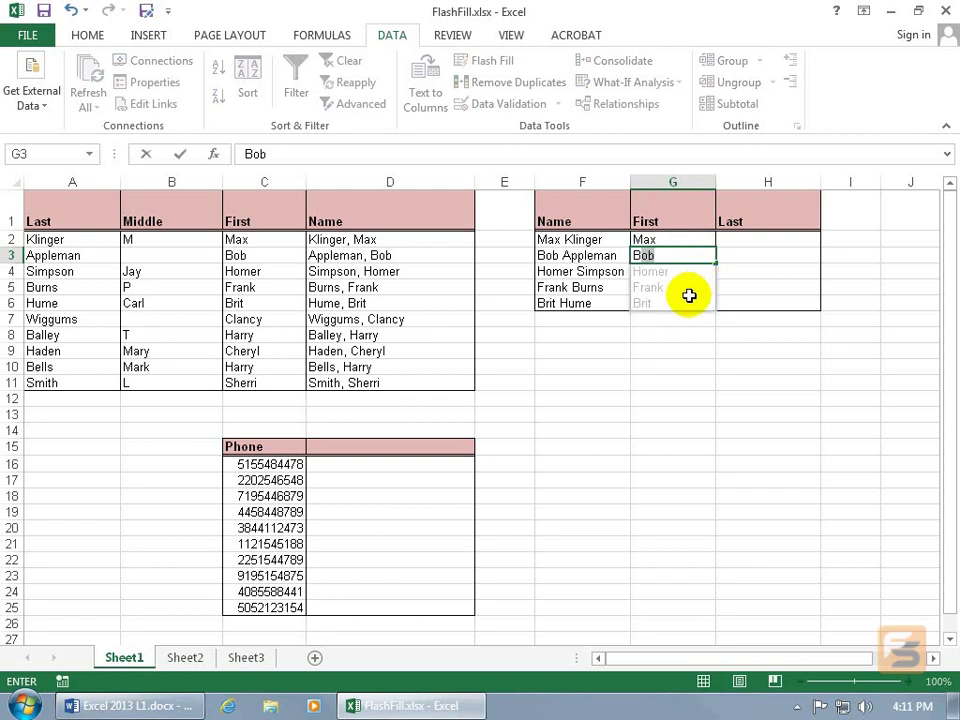
{"action": "key", "text": "Return"}
Enter two last-name examples in H2:H3 and accept the Flash Fill for the Last column.
{"action": "left_click", "coordinate": [752, 240]}
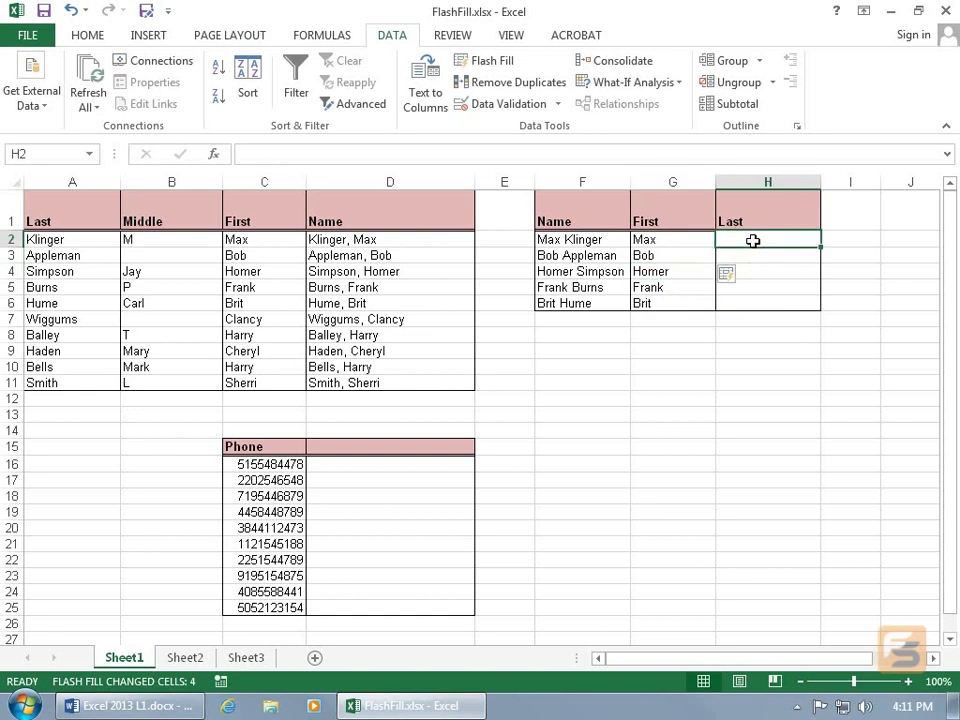
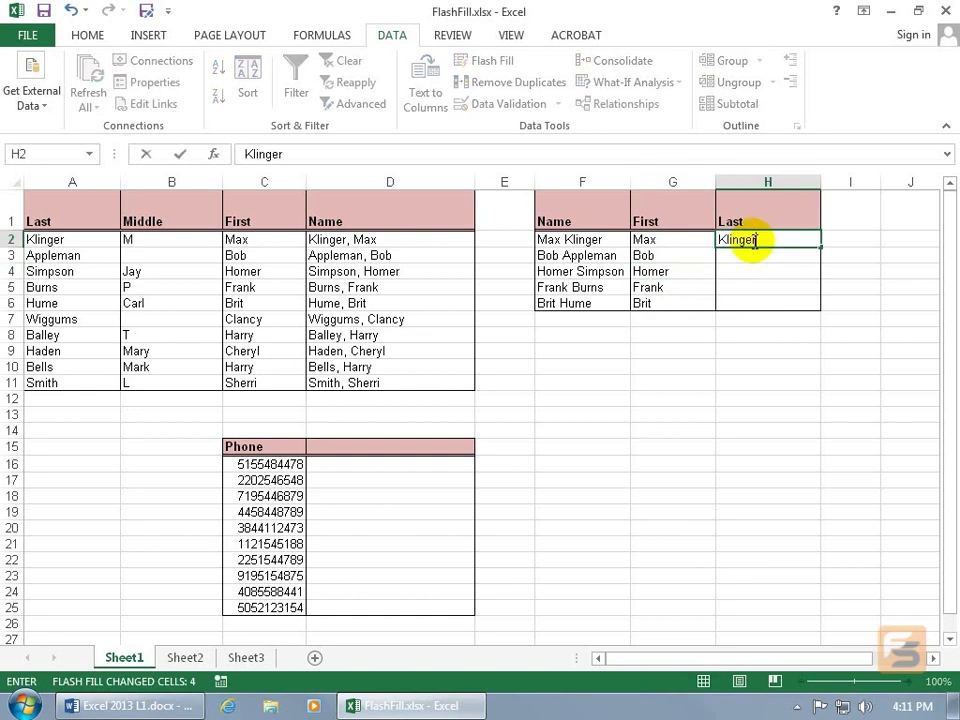
{"action": "key", "text": "Return"}
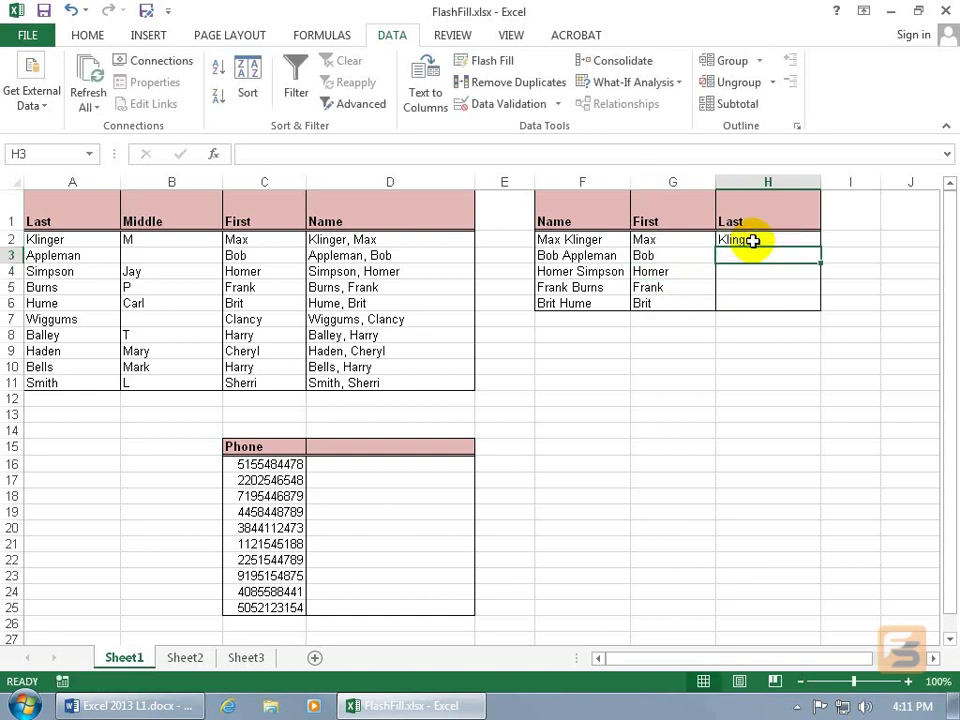
{"action": "key", "text": "Return"}
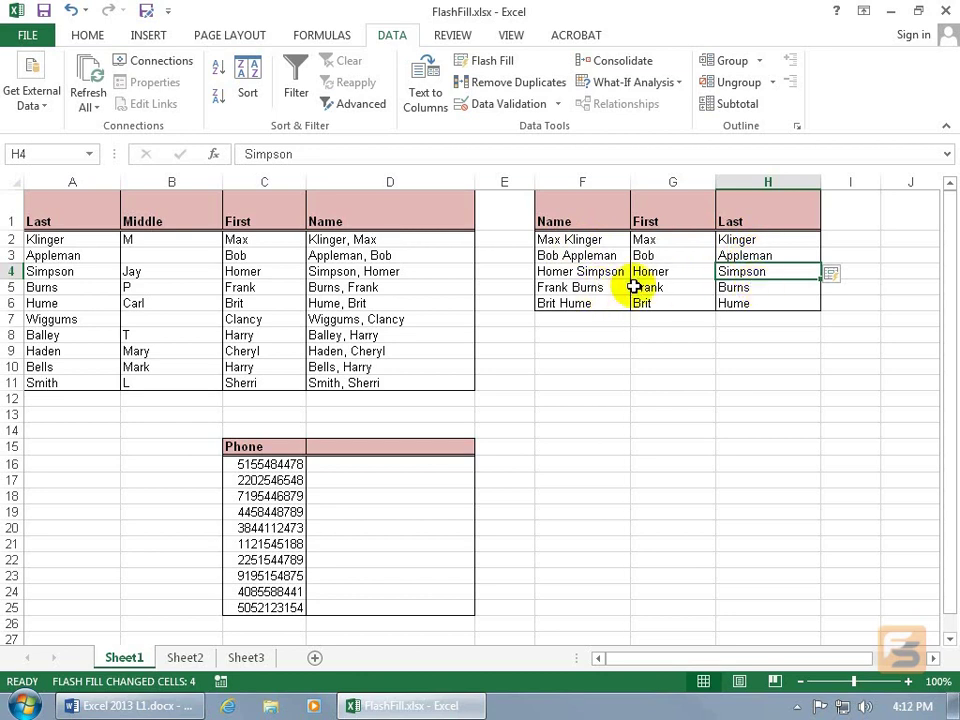
Enter the first two phone numbers in D16:D17 in (area) xxx-xxxx format and accept the Flash Fill.
{"action": "left_click", "coordinate": [402, 463]}
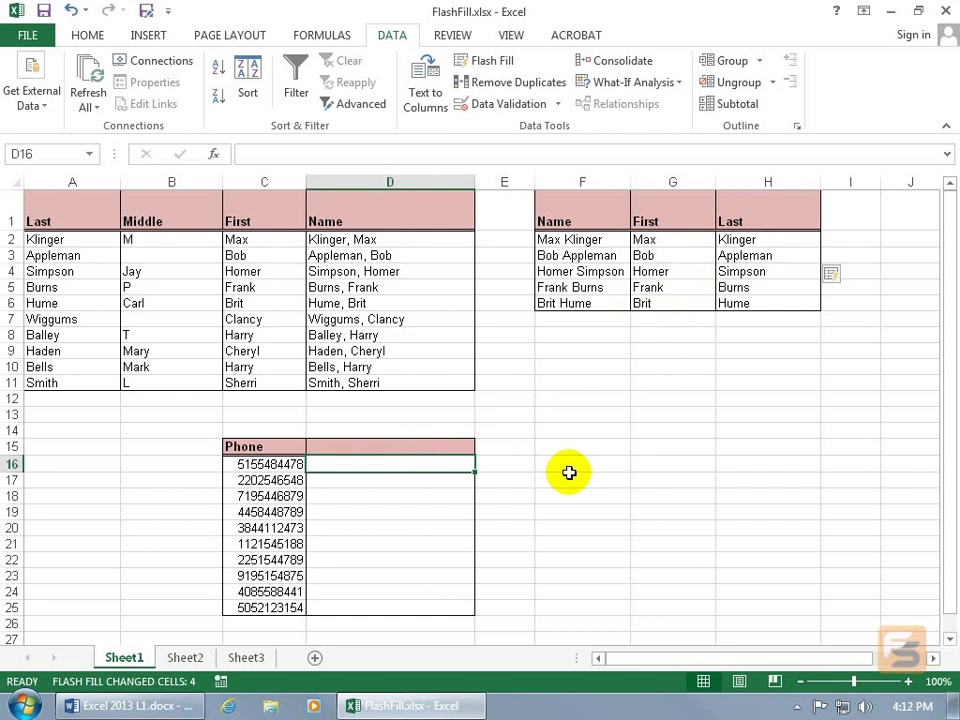
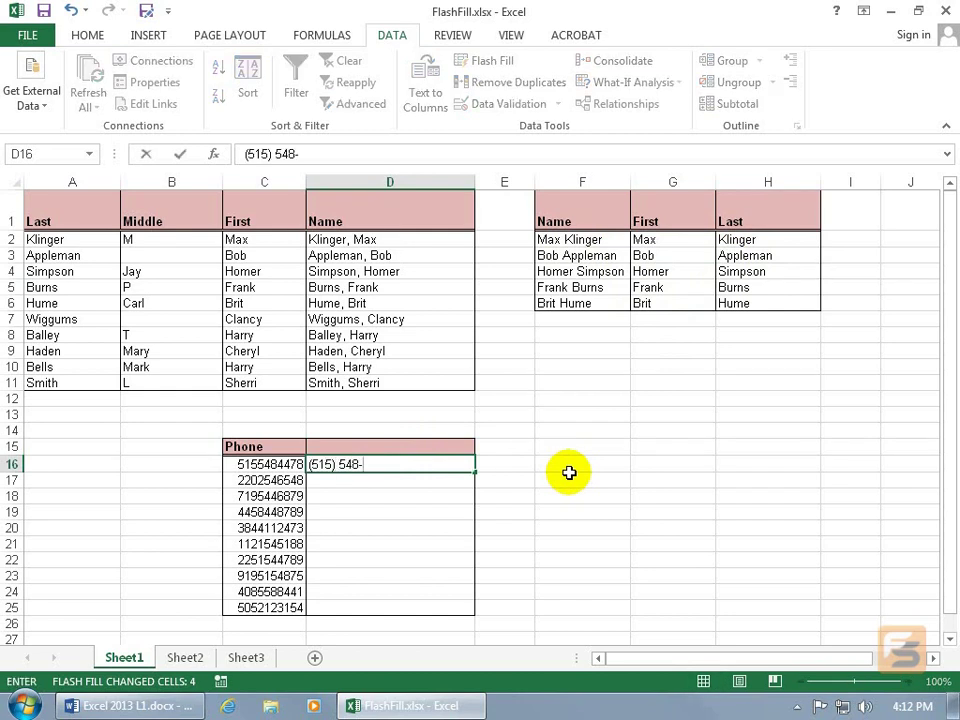
{"action": "key", "text": "Return"}
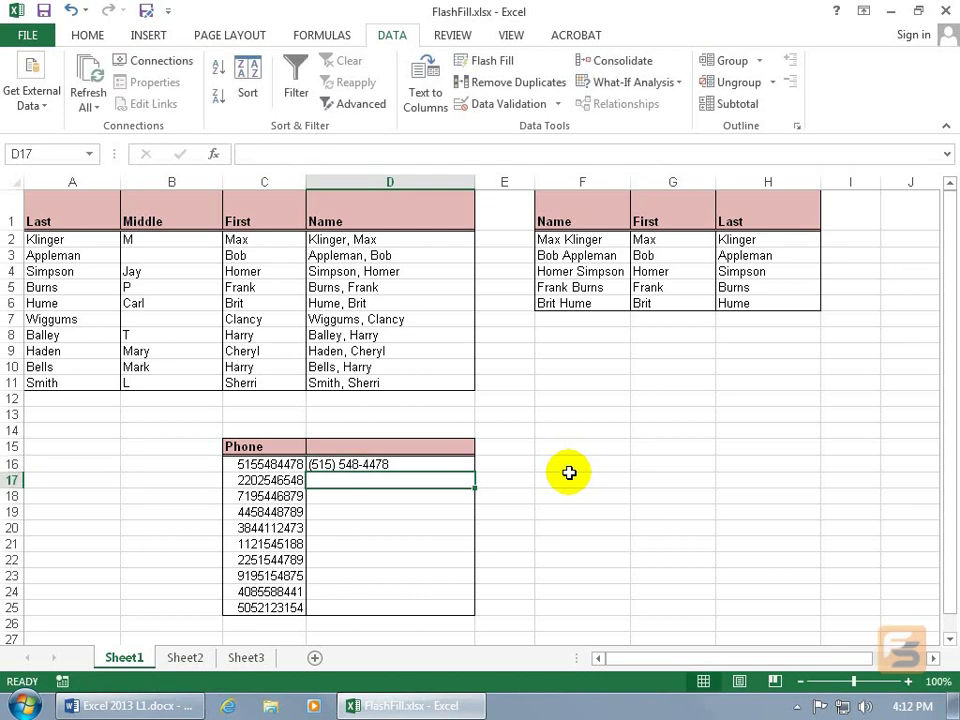
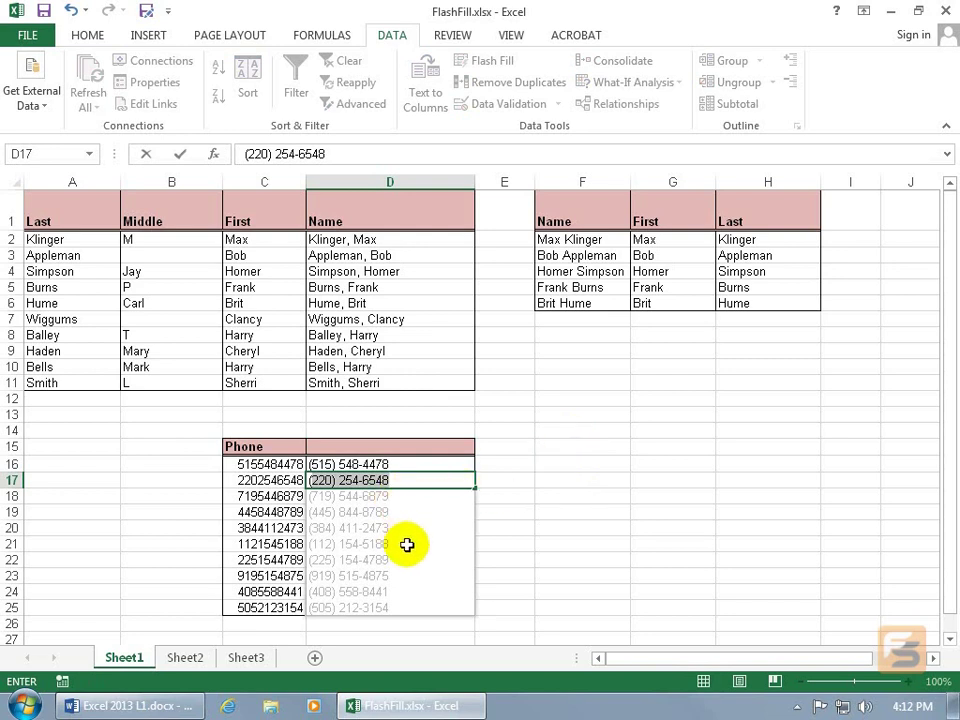
{"action": "key", "text": "Return"}
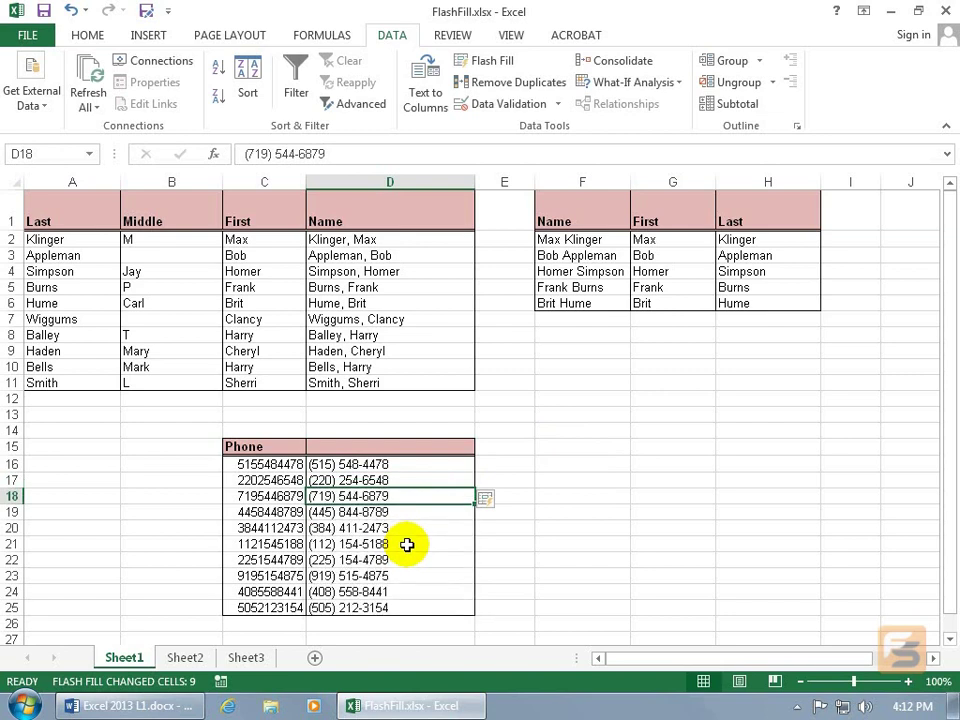